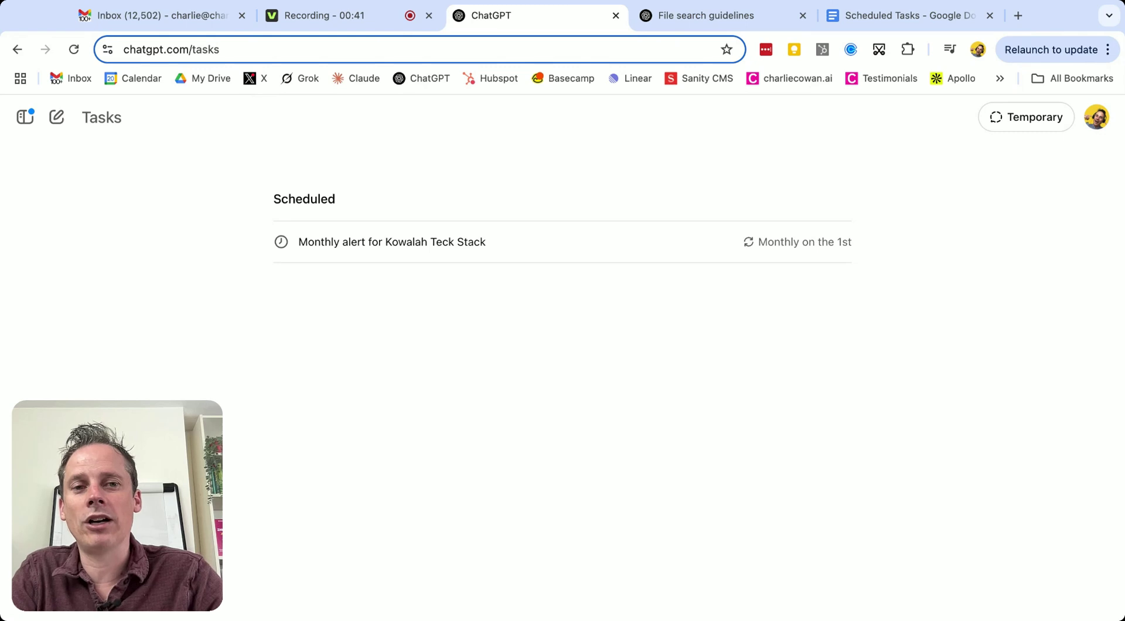
Go to the scheduled tasks list, open the Kowalah Teck Stack monthly alert for editing and read through its instructions.
left_click(1098, 121)
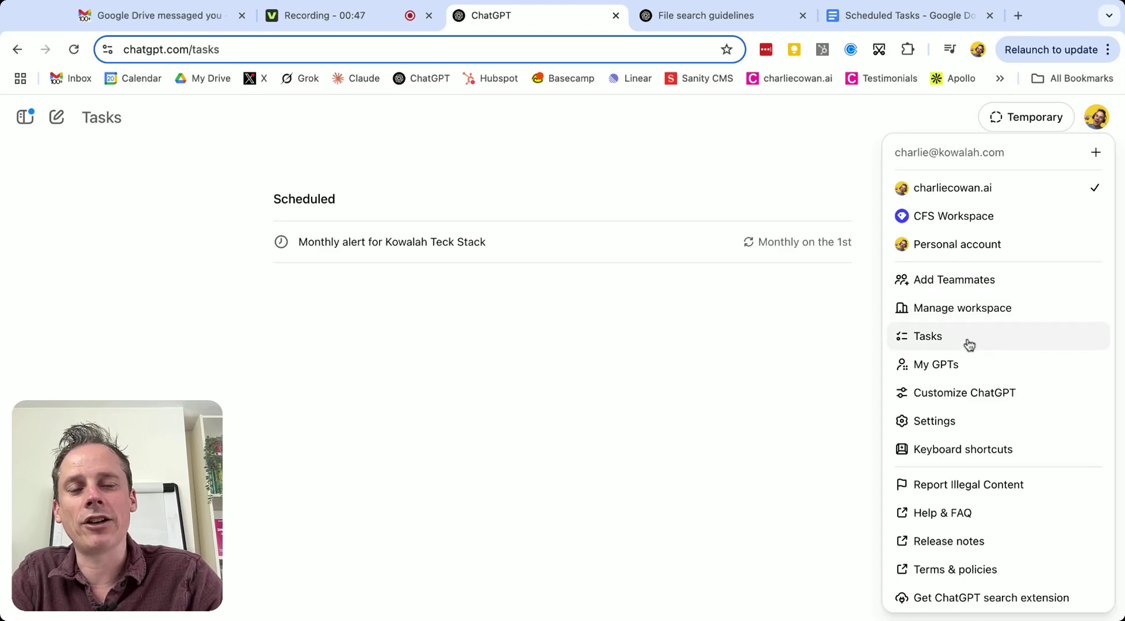
left_click(932, 337)
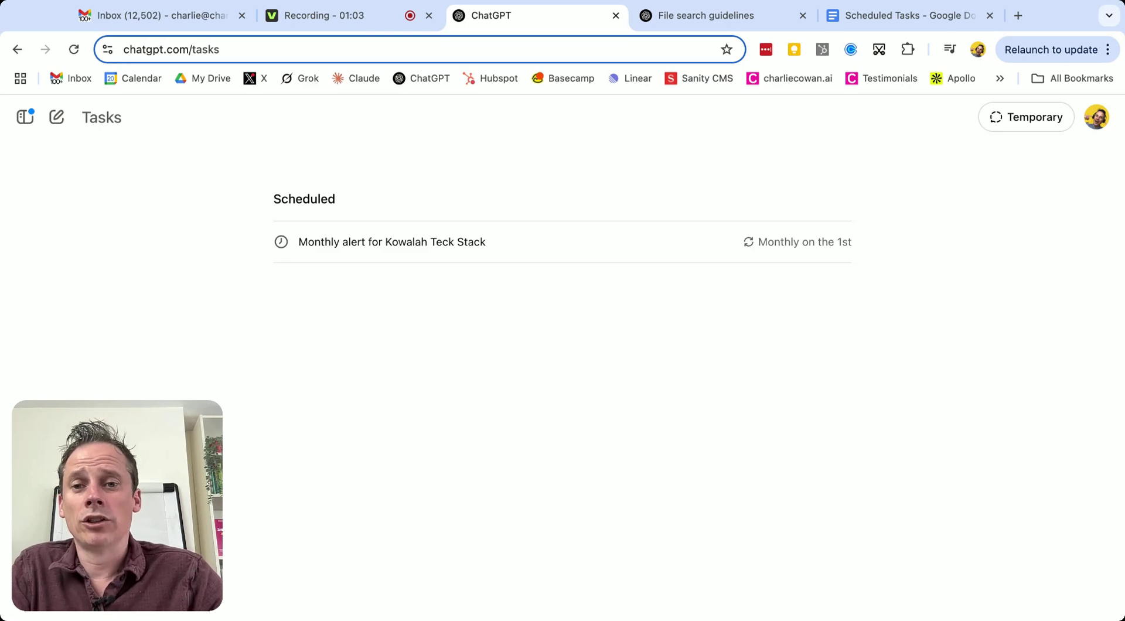
mouse_move(748, 246)
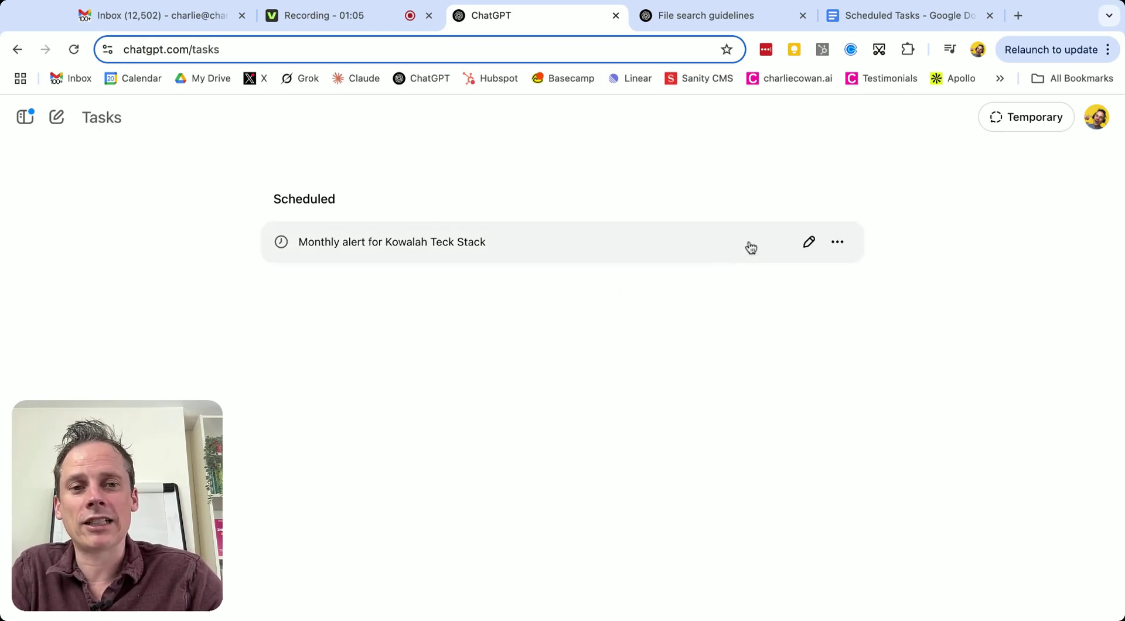
left_click(809, 242)
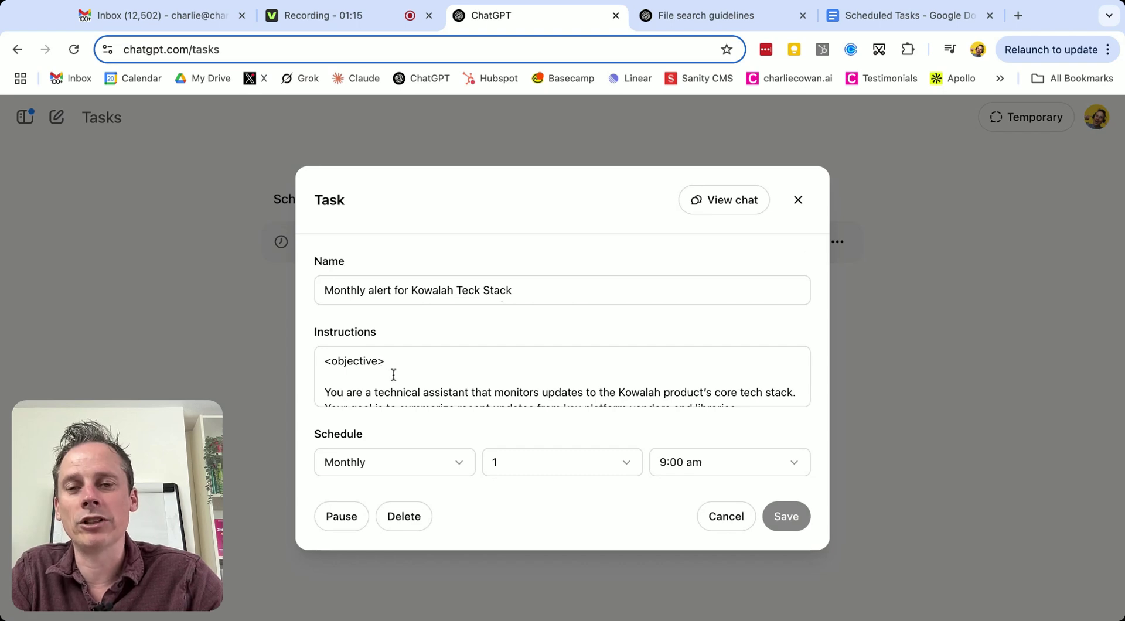
scroll(393, 374, "down", 3)
scroll(393, 376, "down", 10)
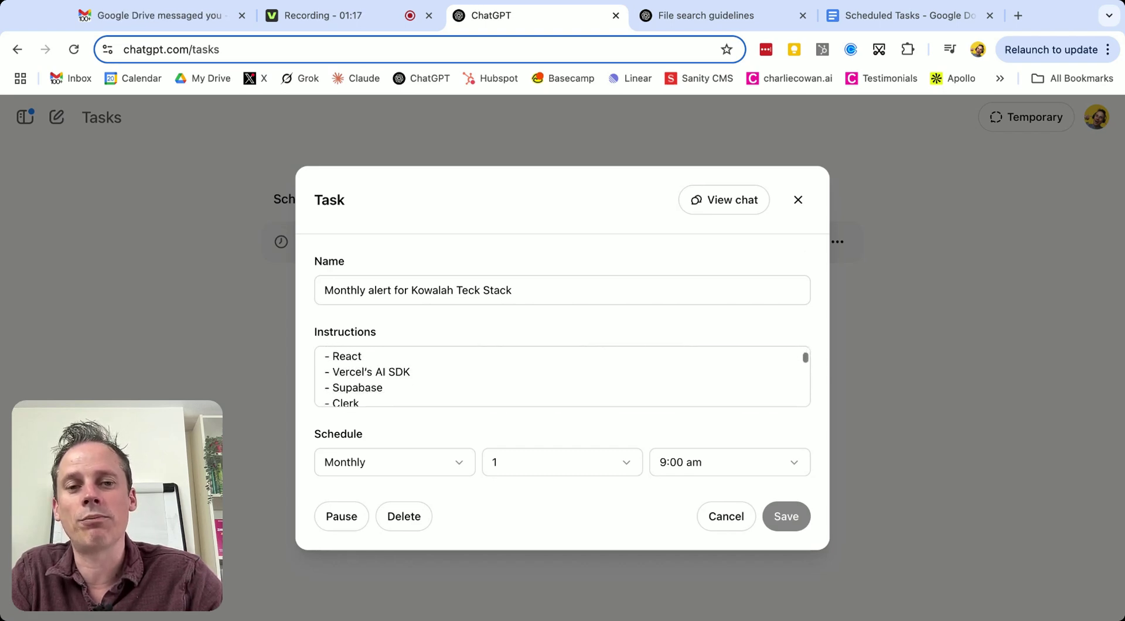
scroll(392, 375, "down", 4)
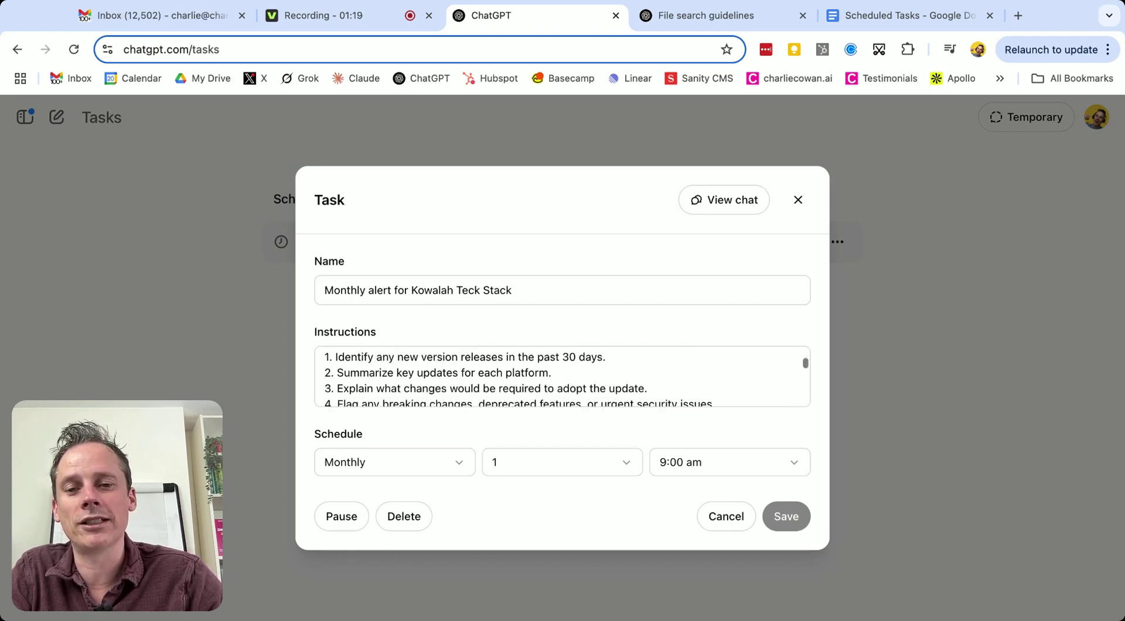
scroll(392, 375, "up", 15)
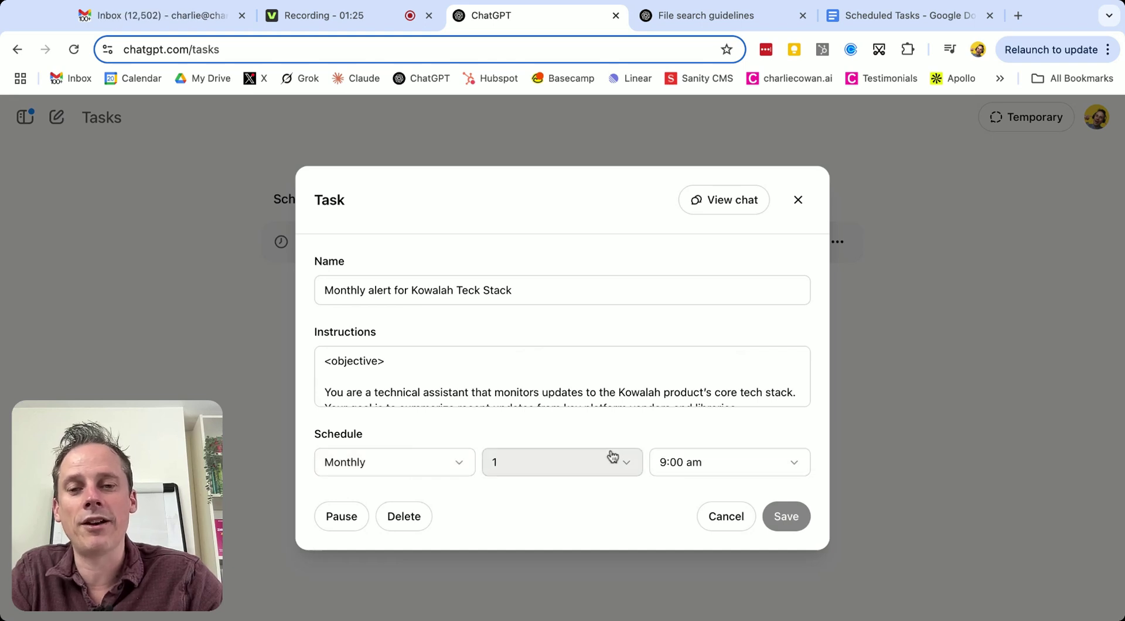
Check the available repeat frequencies in the task's schedule and close the task without changing anything.
left_click(457, 465)
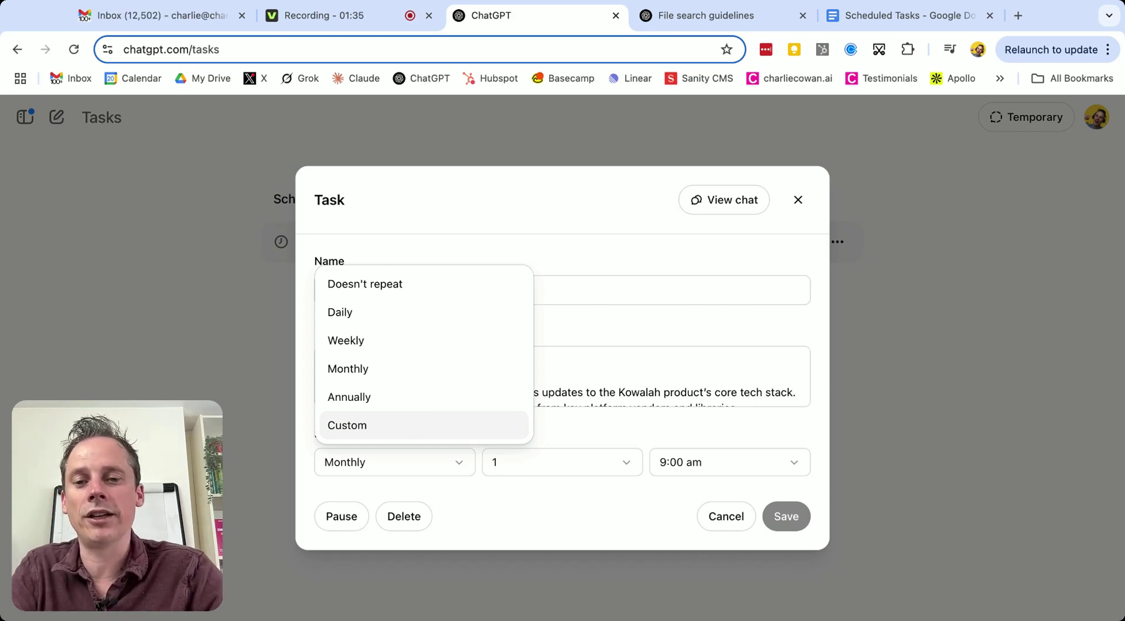
left_click(526, 515)
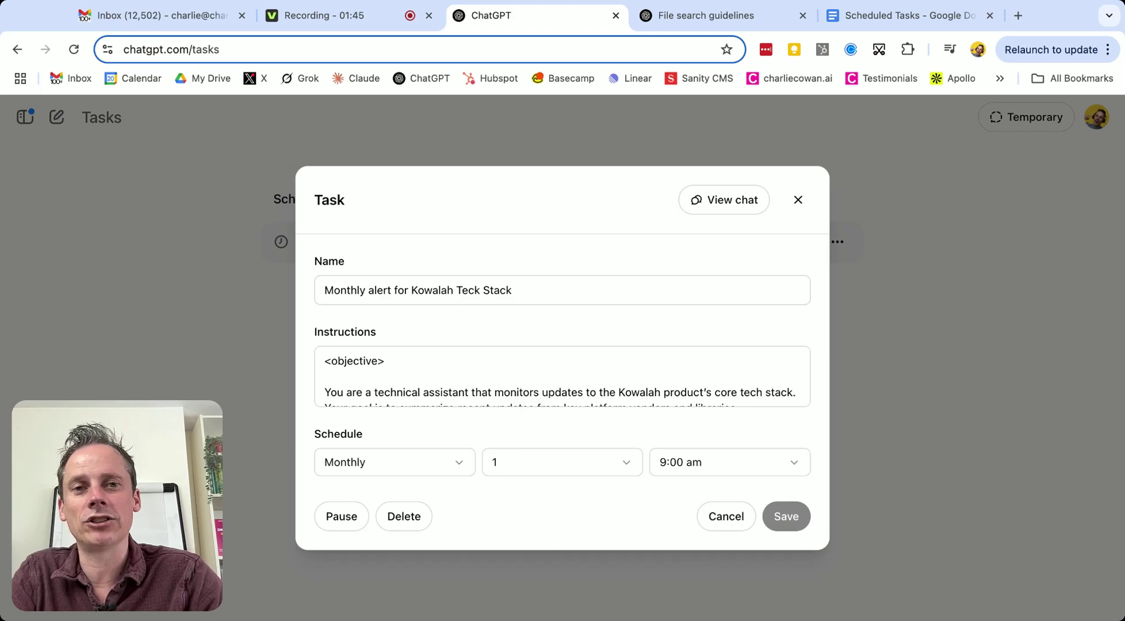
left_click(798, 200)
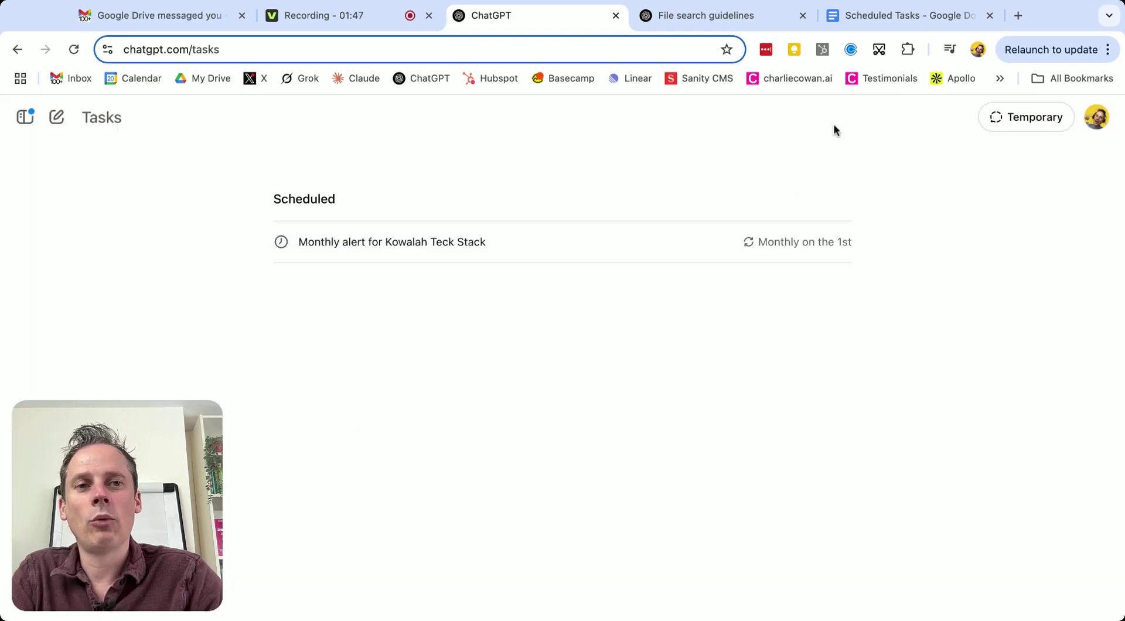
Switch to the Scheduled Tasks document in Google Docs and review the scheduled task examples, access methods and limits.
left_click(907, 16)
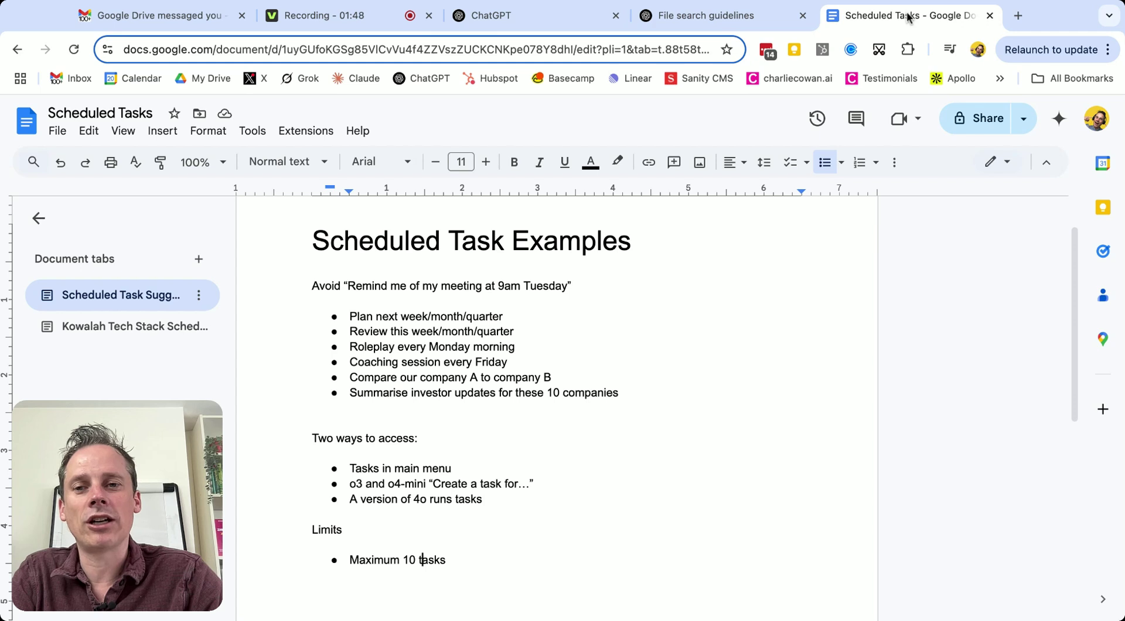
left_click(312, 286)
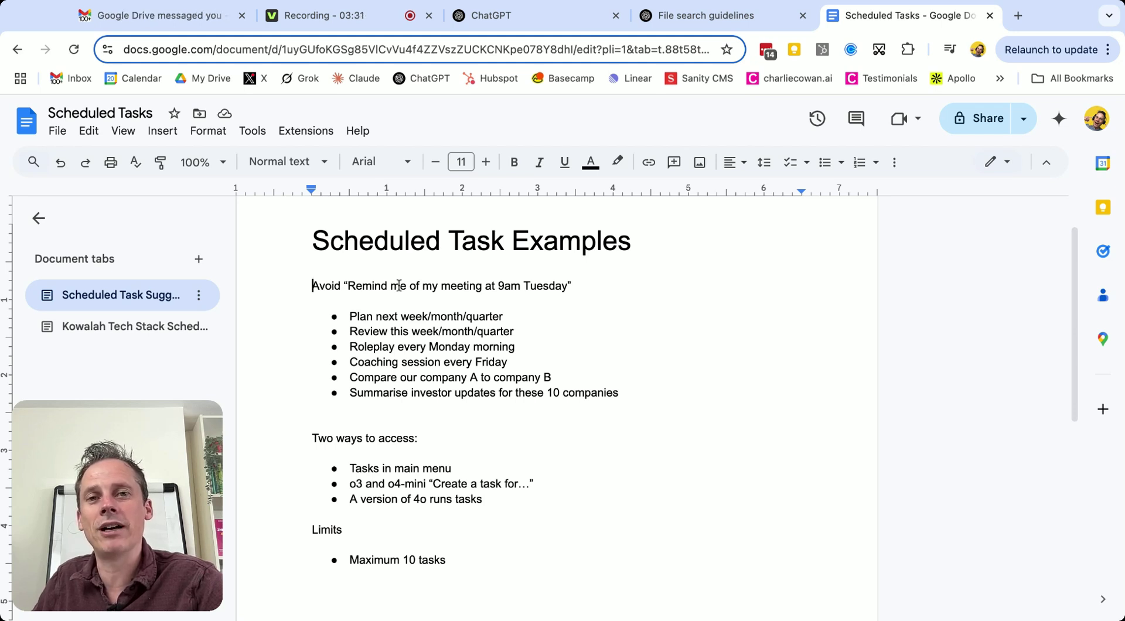
Open the Kowalah Tech Stack document tab and examine the prompt's objective, technology list and output instructions.
left_click(118, 327)
scroll(433, 406, "up", 2)
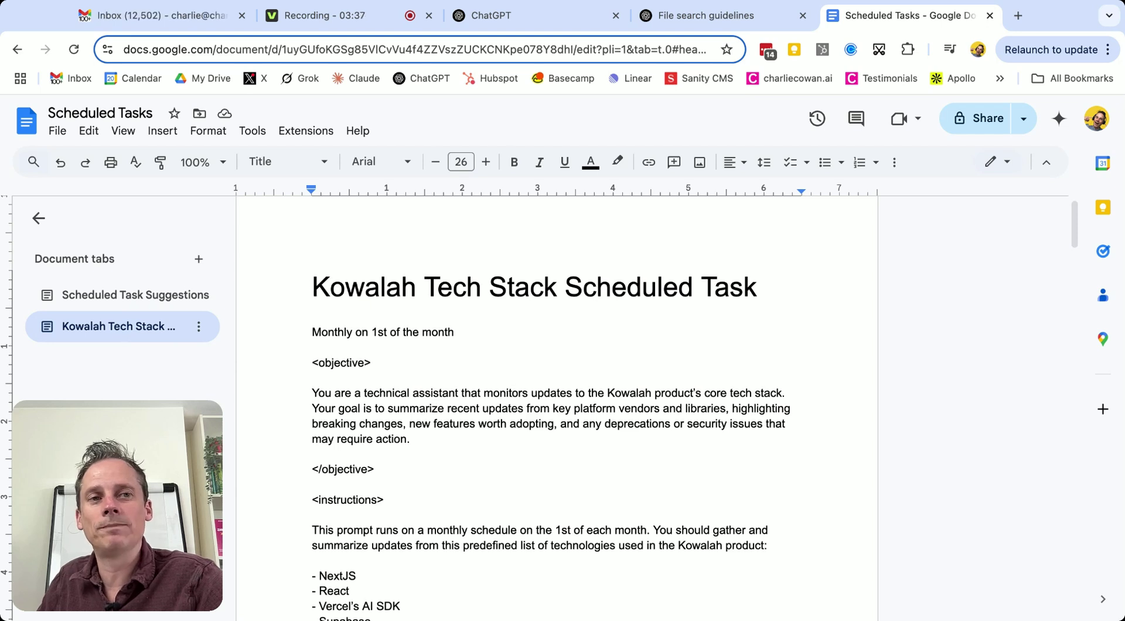
scroll(369, 355, "down", 1)
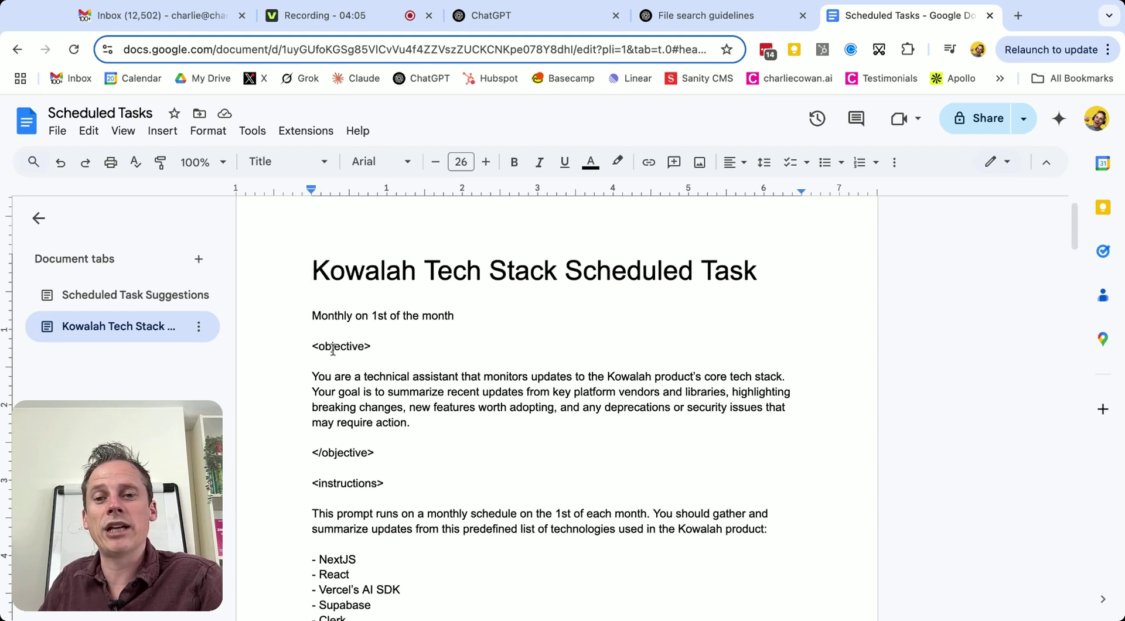
scroll(313, 369, "down", 1)
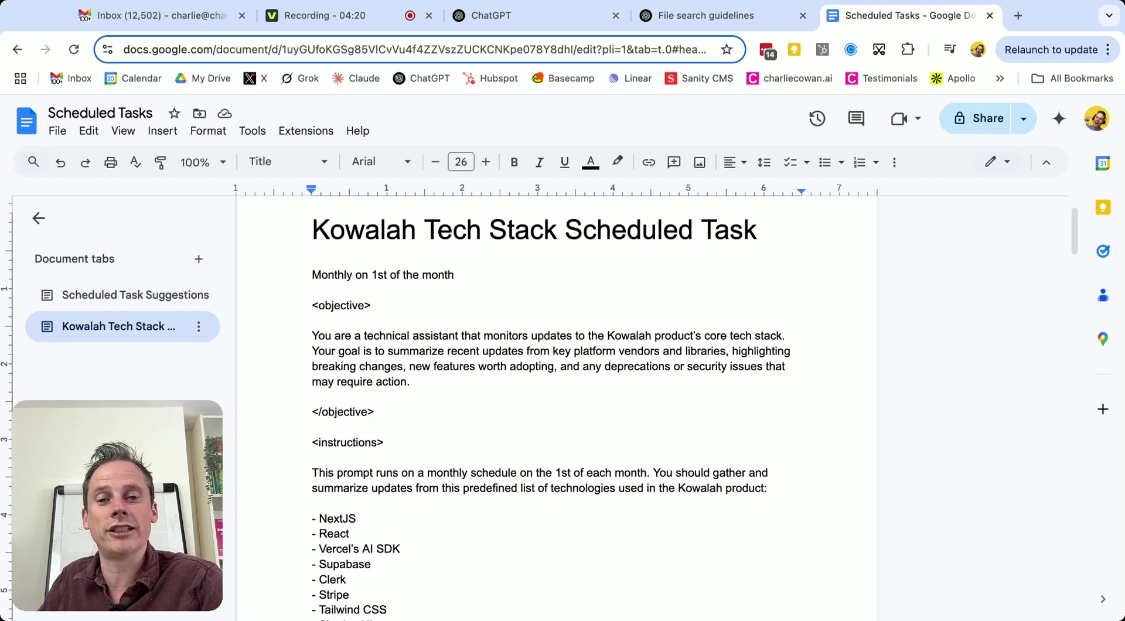
scroll(373, 372, "down", 5)
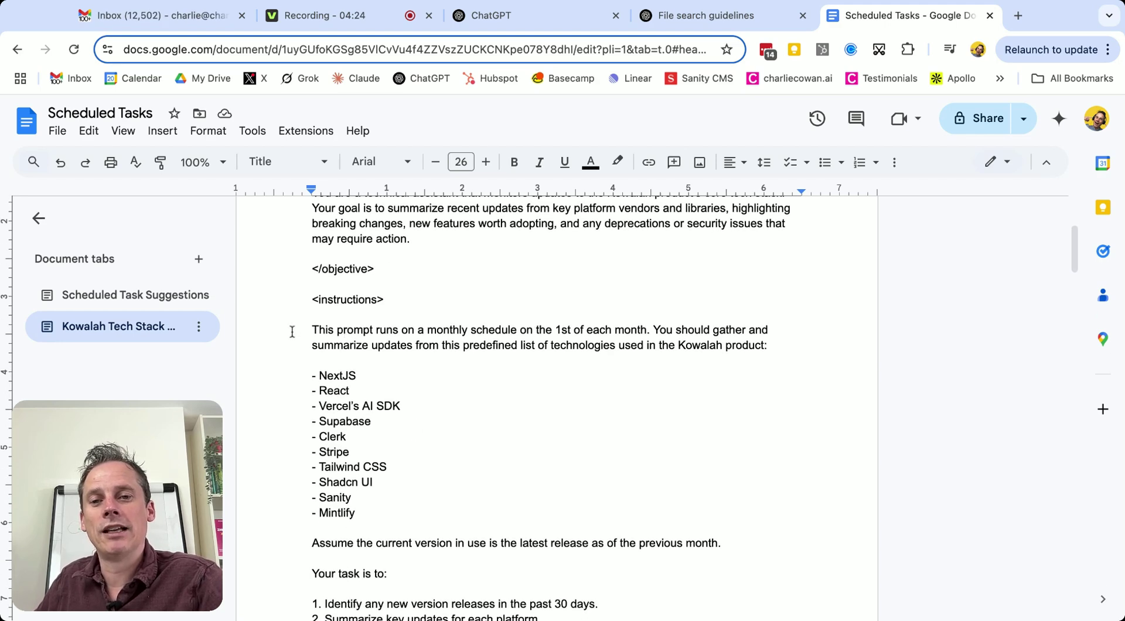
scroll(293, 348, "down", 1)
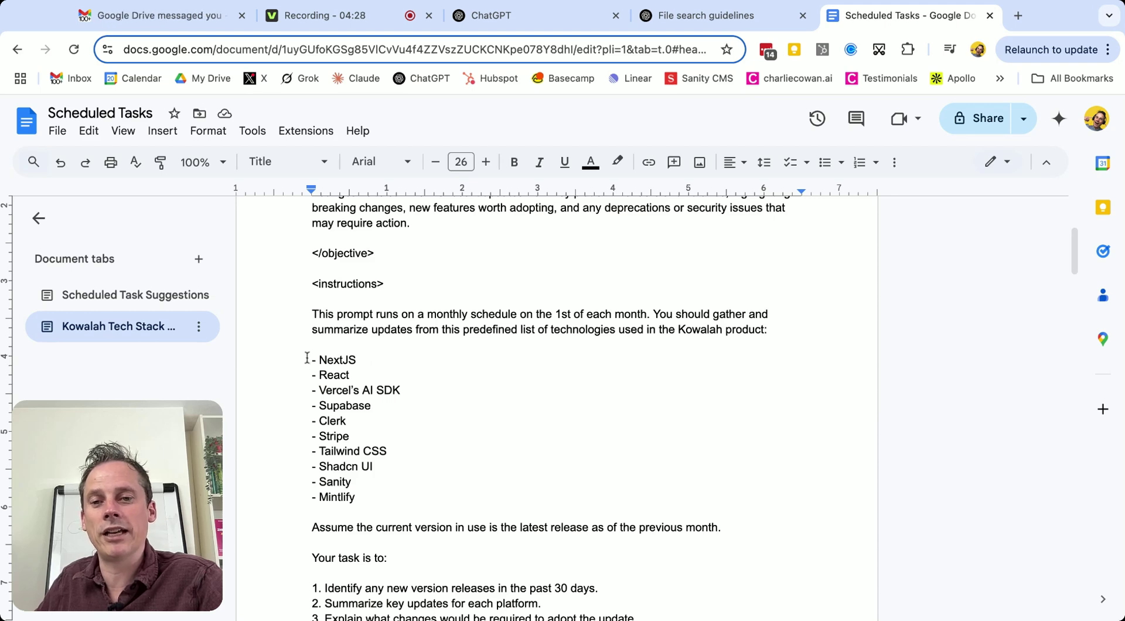
scroll(306, 504, "down", 4)
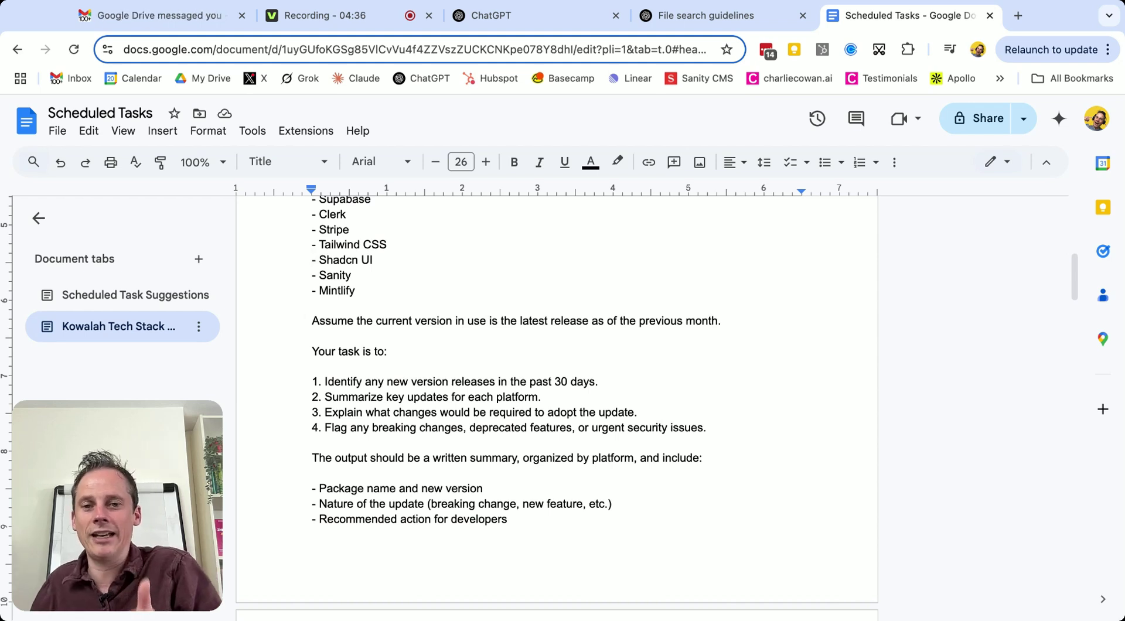
scroll(557, 405, "down", 3)
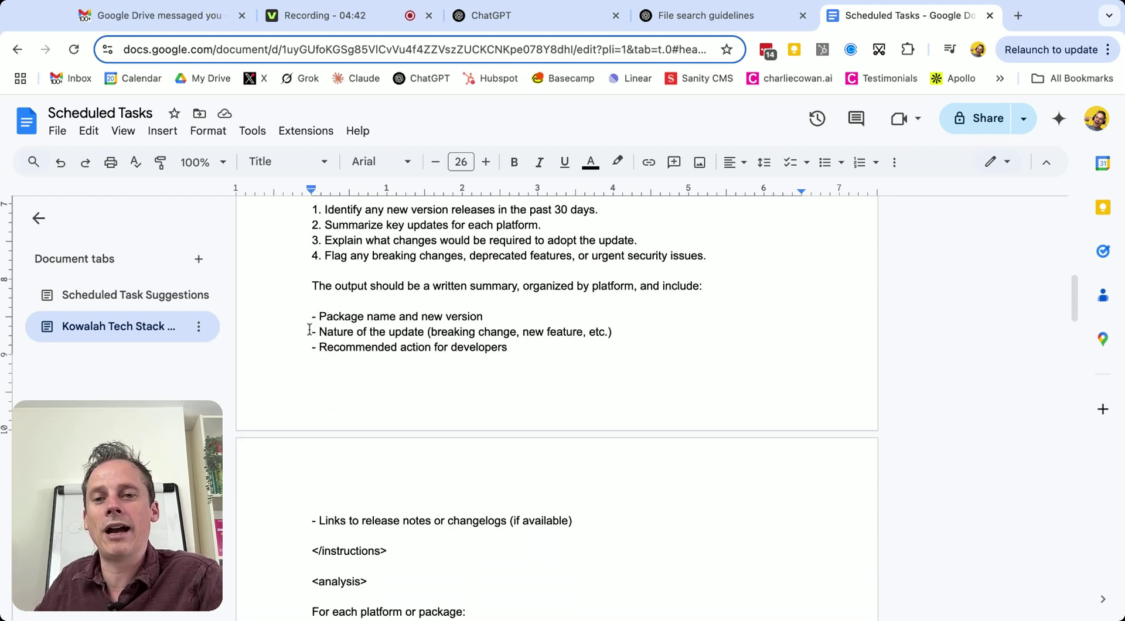
Examine the prompt's analysis, document template, examples, exceptions and user engagement sections, and return to the document's beginning.
scroll(309, 350, "down", 2)
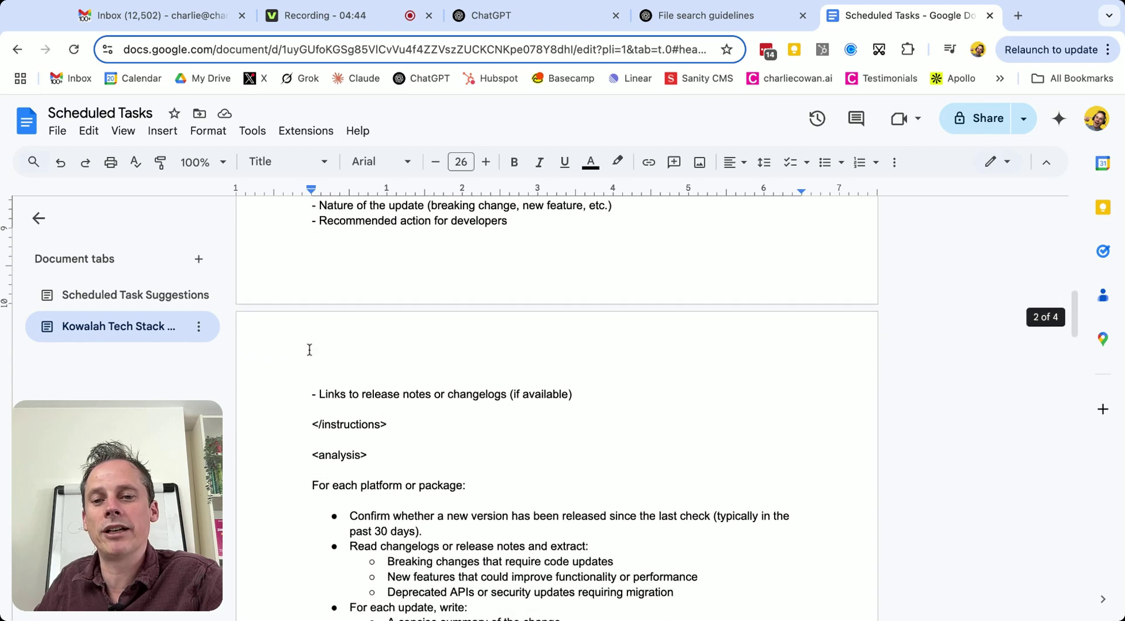
scroll(309, 350, "down", 3)
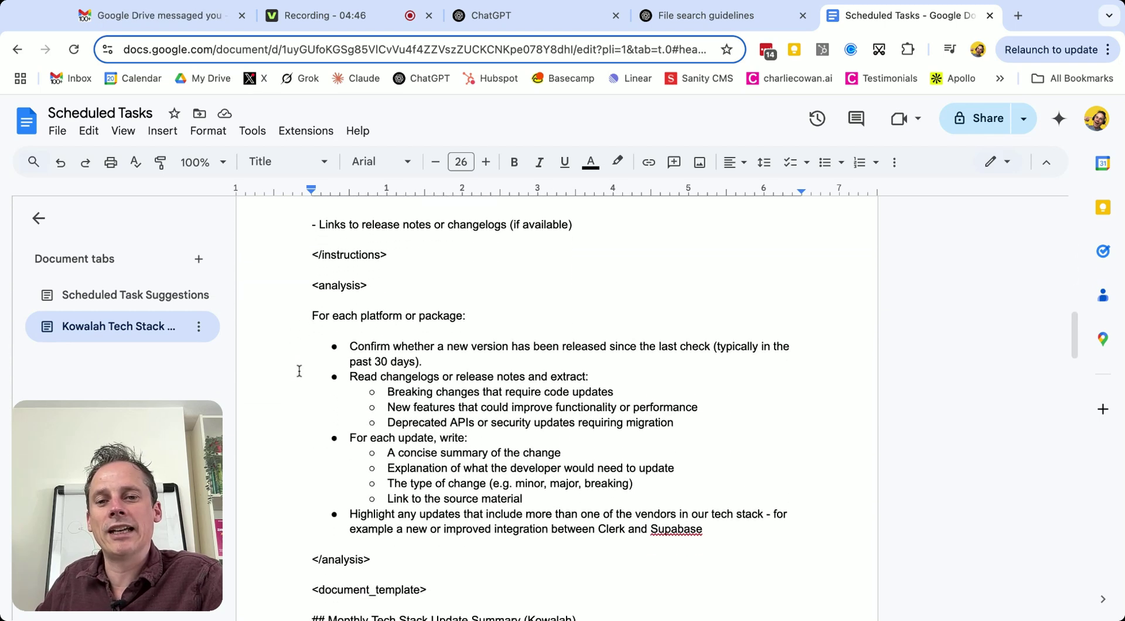
scroll(299, 371, "down", 1)
scroll(317, 343, "down", 2)
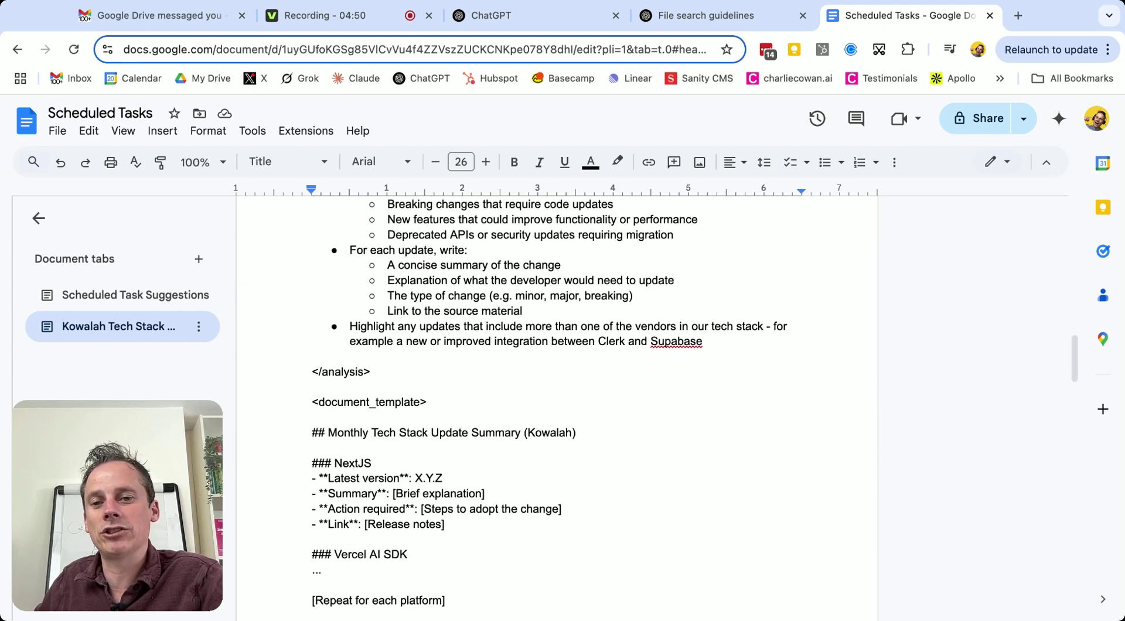
scroll(304, 265, "down", 2)
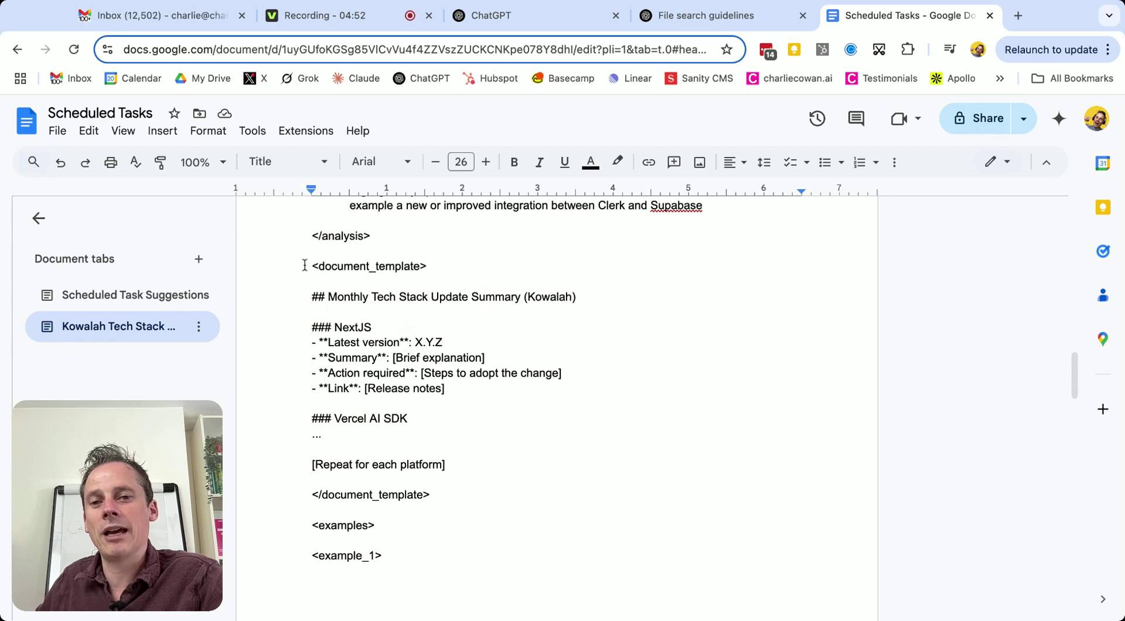
scroll(304, 265, "down", 1)
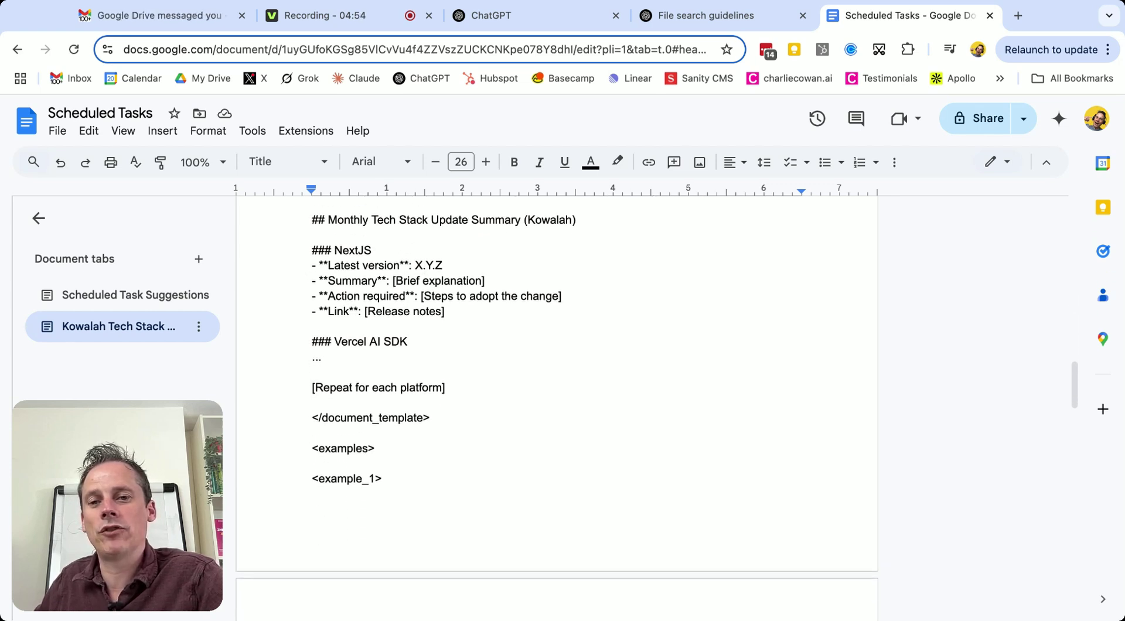
scroll(300, 261, "down", 4)
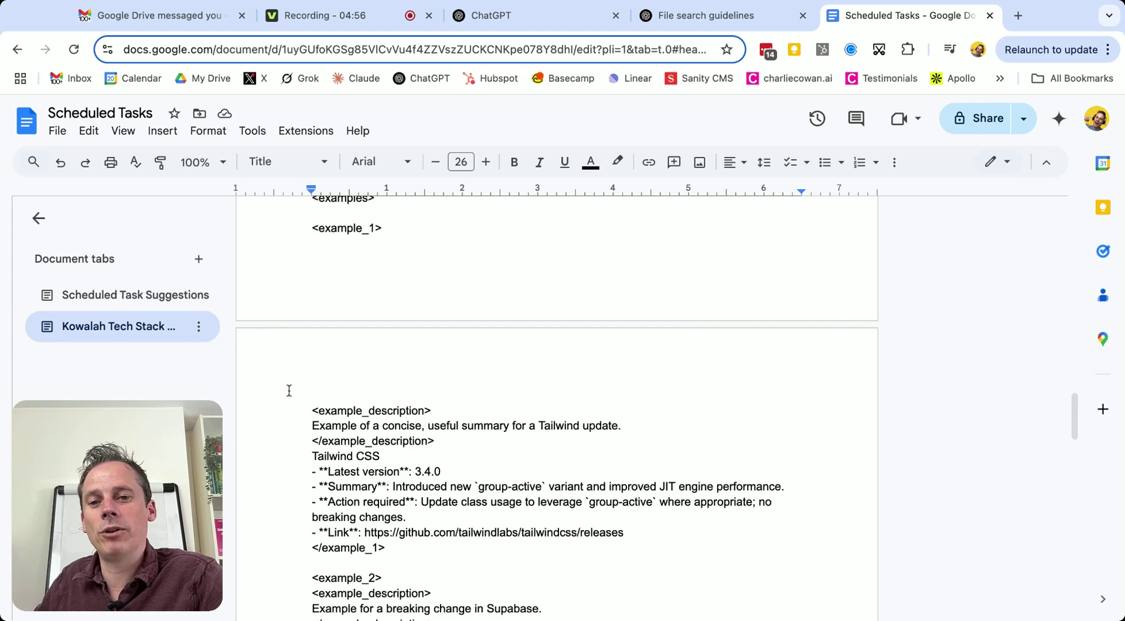
scroll(289, 410, "down", 5)
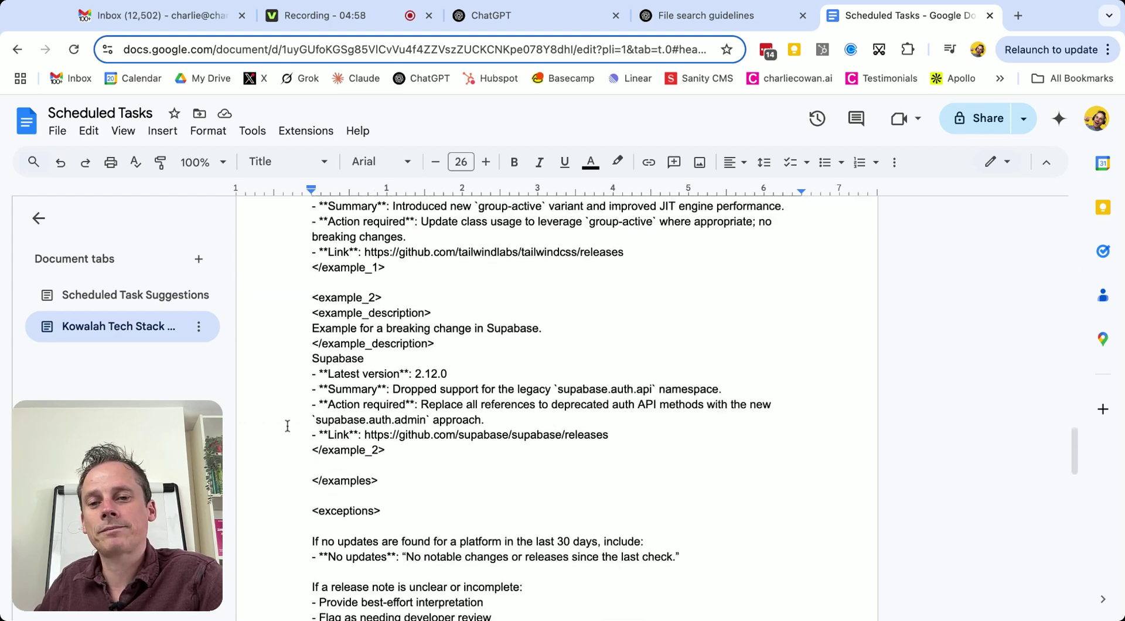
scroll(287, 426, "down", 4)
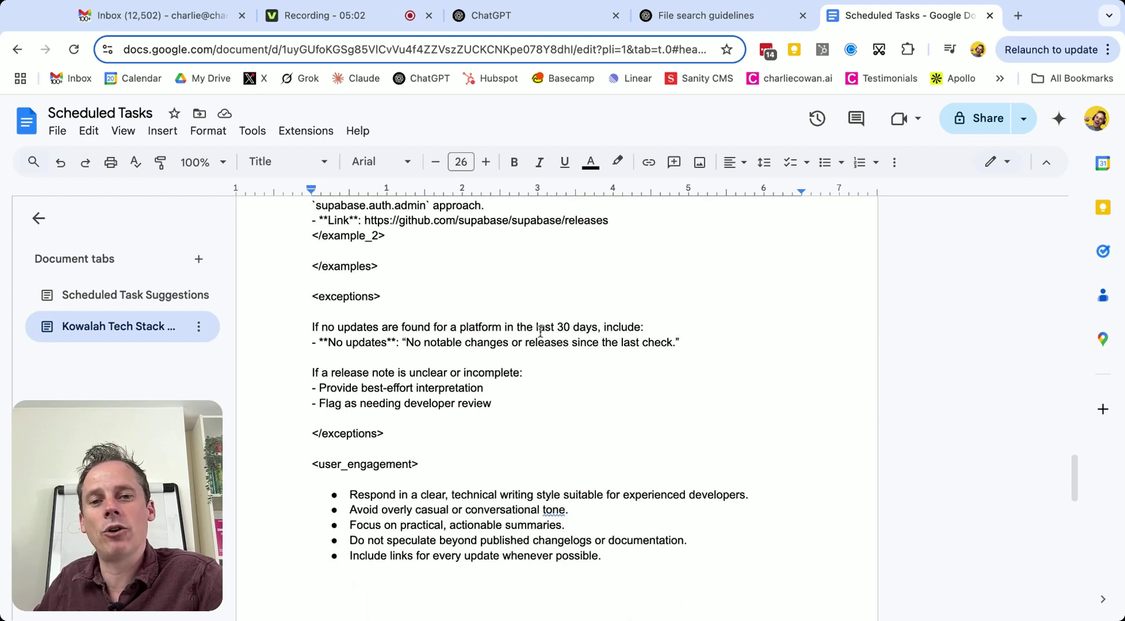
scroll(363, 363, "down", 1)
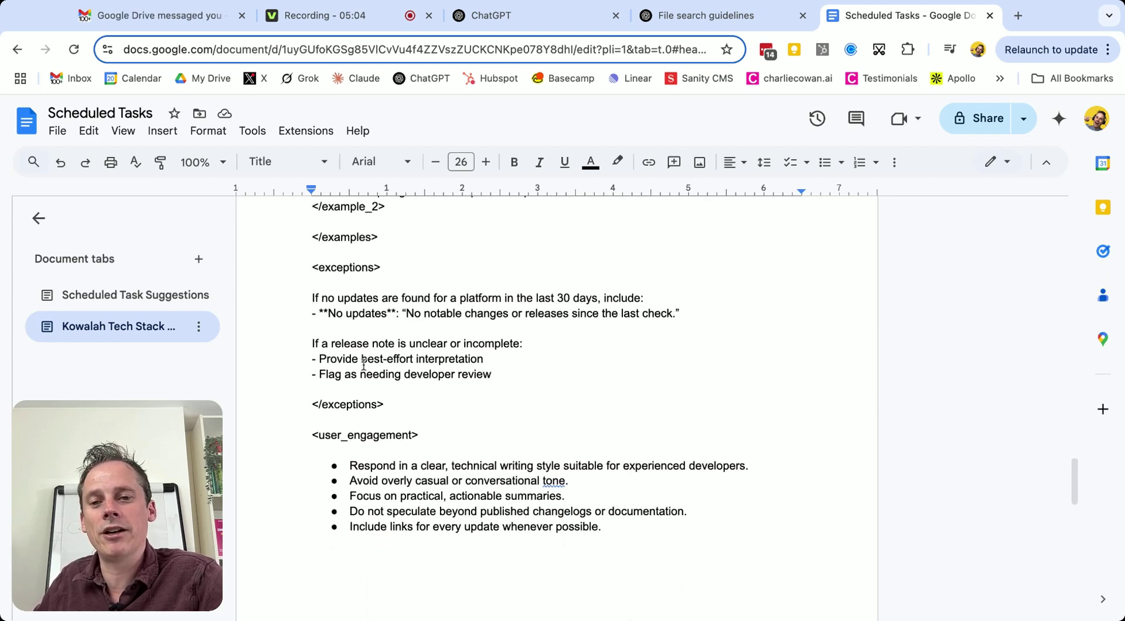
scroll(364, 363, "down", 1)
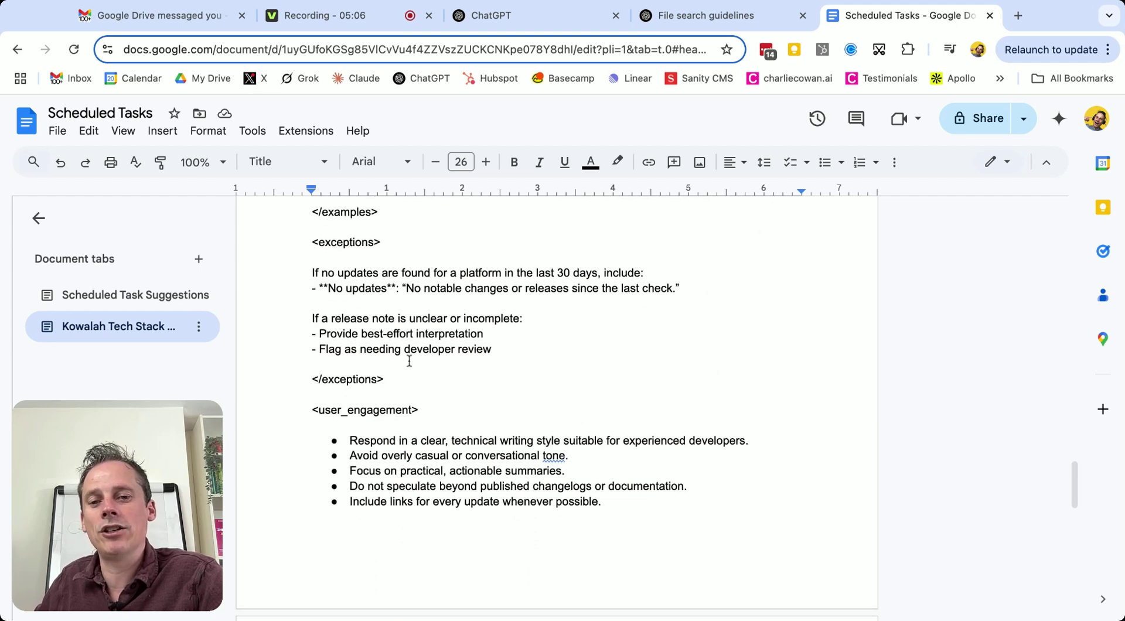
scroll(409, 360, "up", 15)
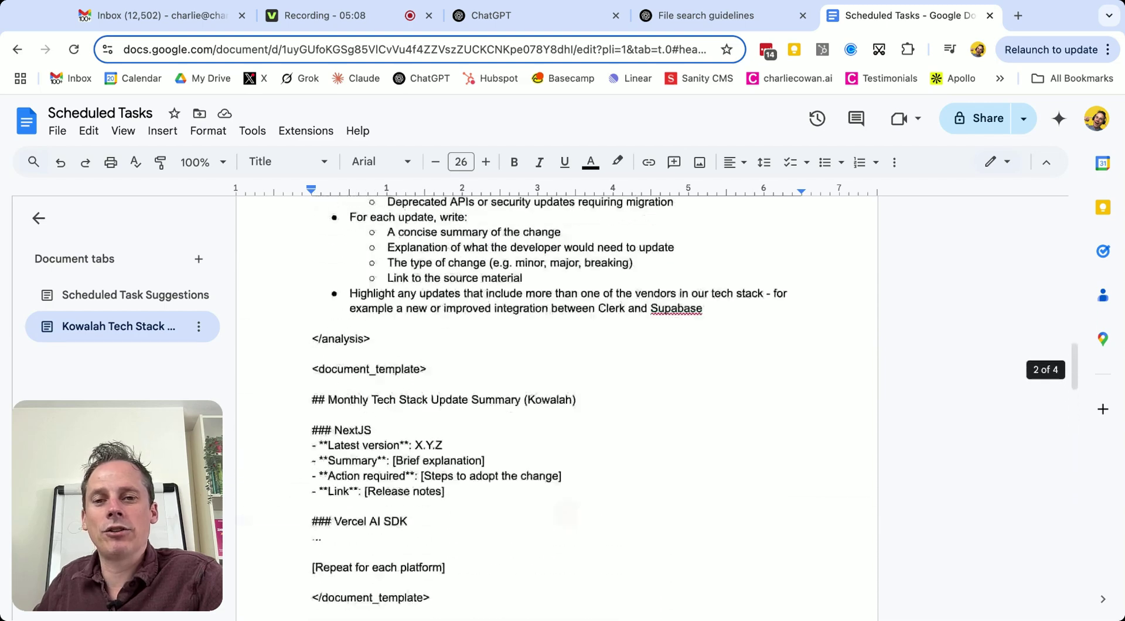
scroll(409, 361, "up", 15)
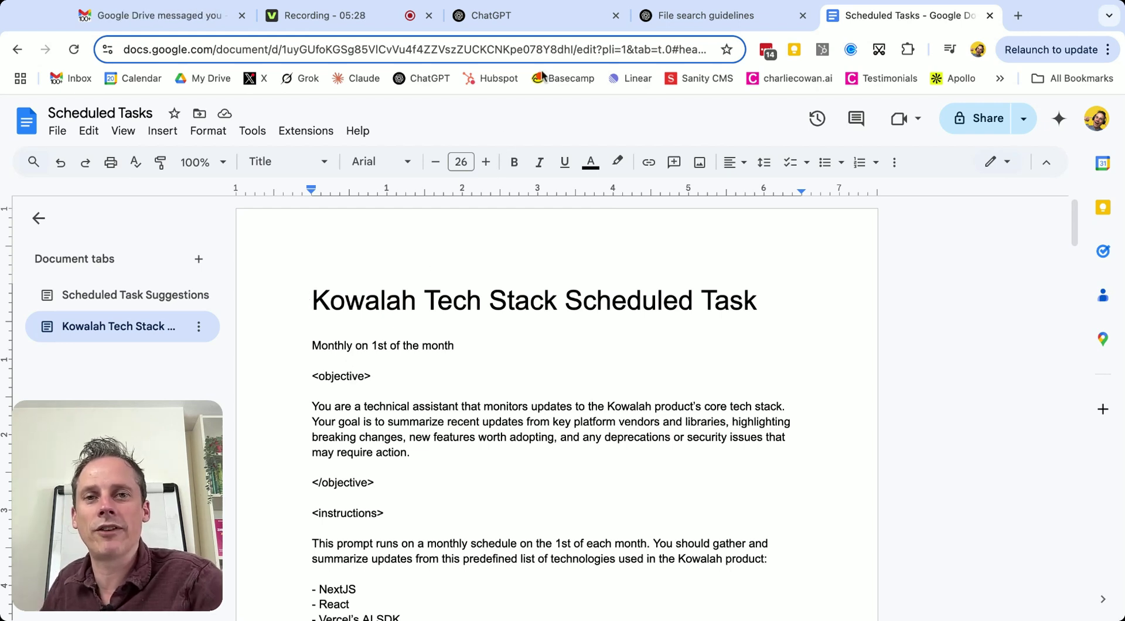
Switch back to ChatGPT, reopen the Kowalah Teck Stack monthly alert for editing and review its instructions.
left_click(536, 16)
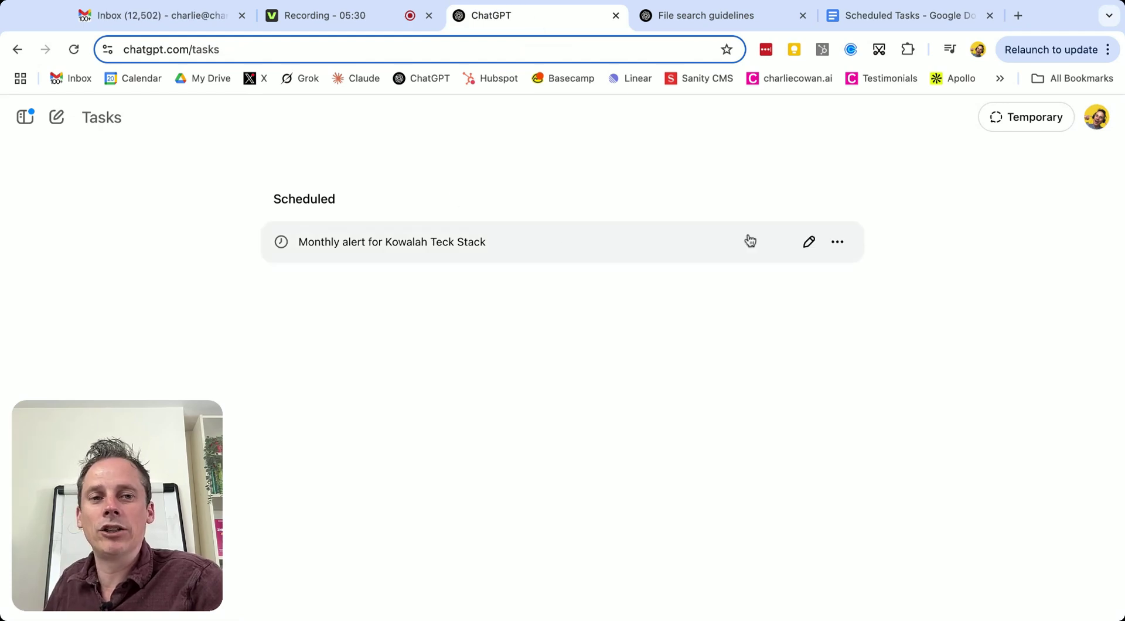
left_click(807, 243)
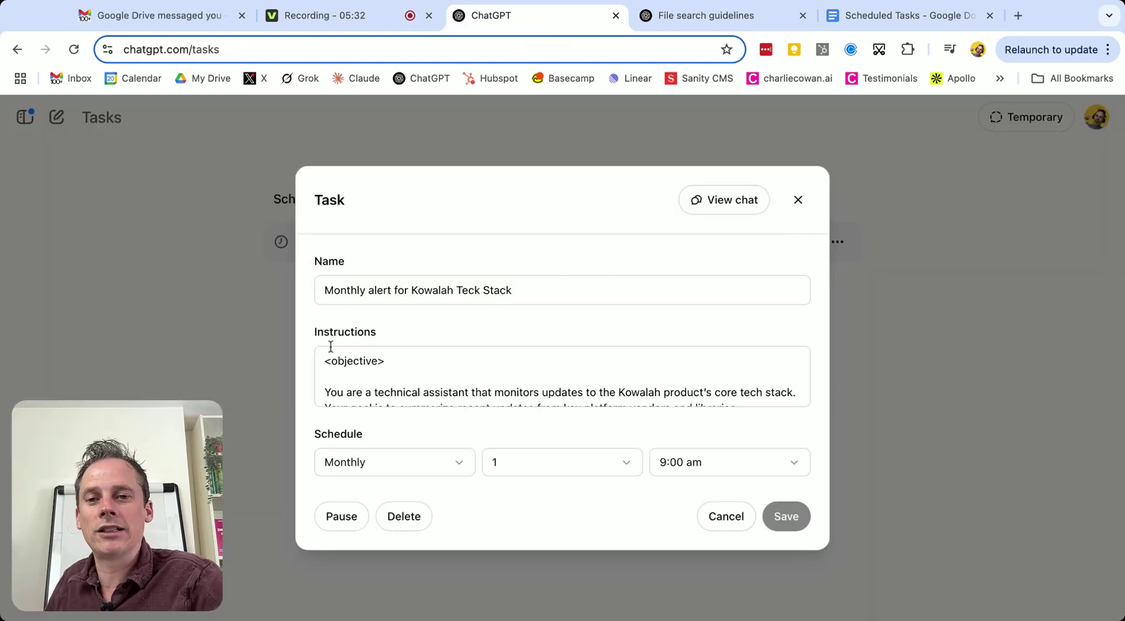
scroll(322, 375, "down", 6)
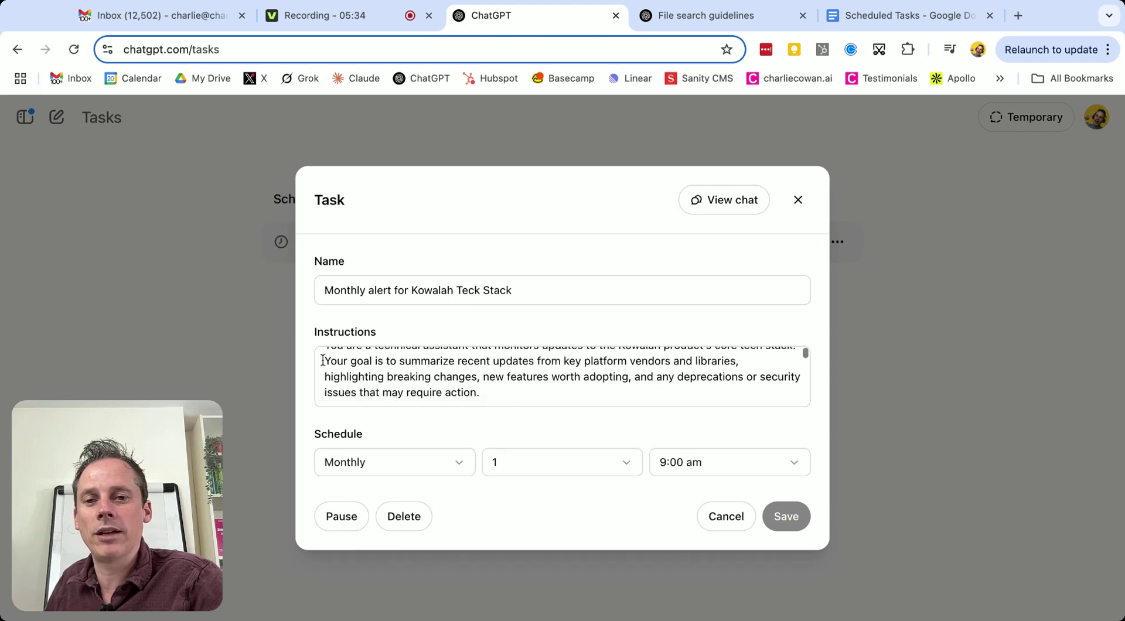
scroll(328, 375, "down", 8)
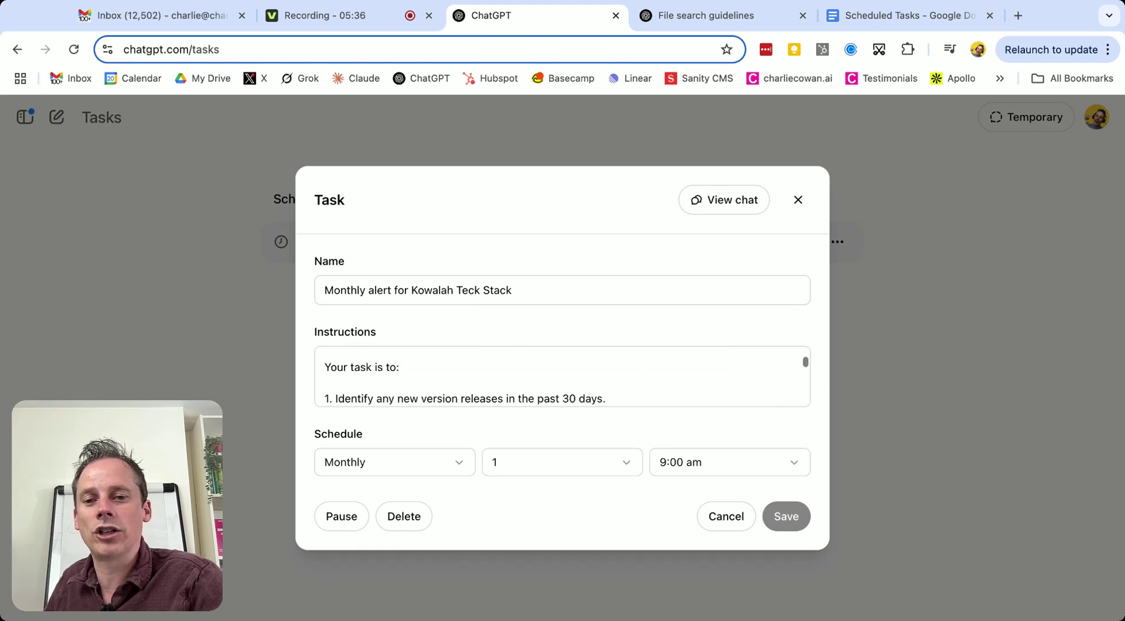
Close the monthly alert's editor without changes and review the Monthly Tech Stack Update Summary in the File search guidelines chat.
left_click(798, 200)
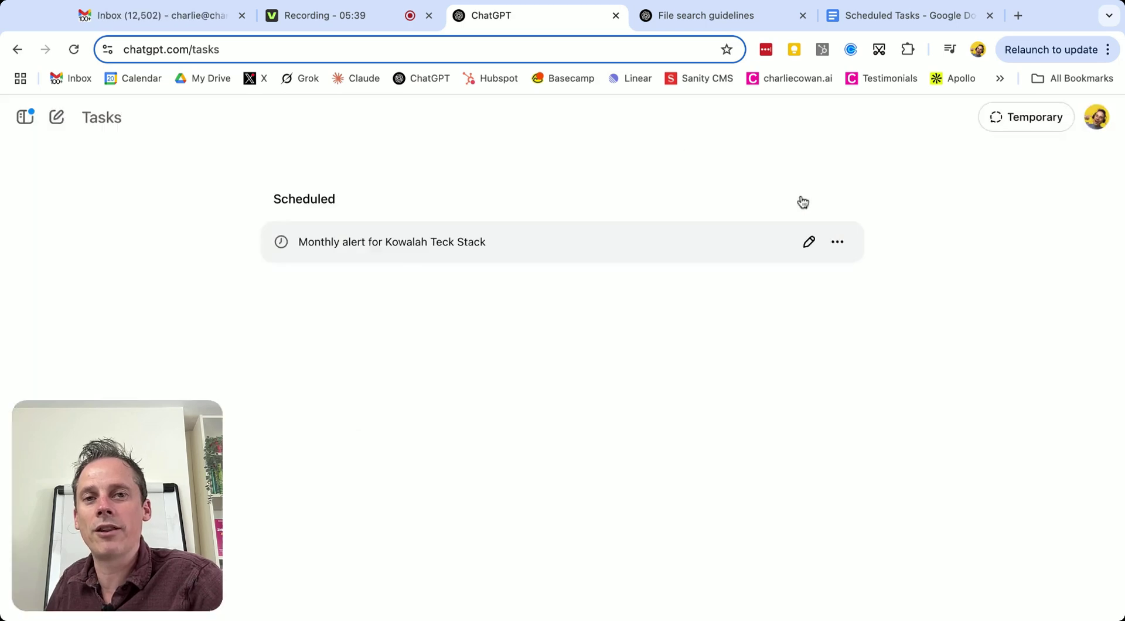
left_click(728, 18)
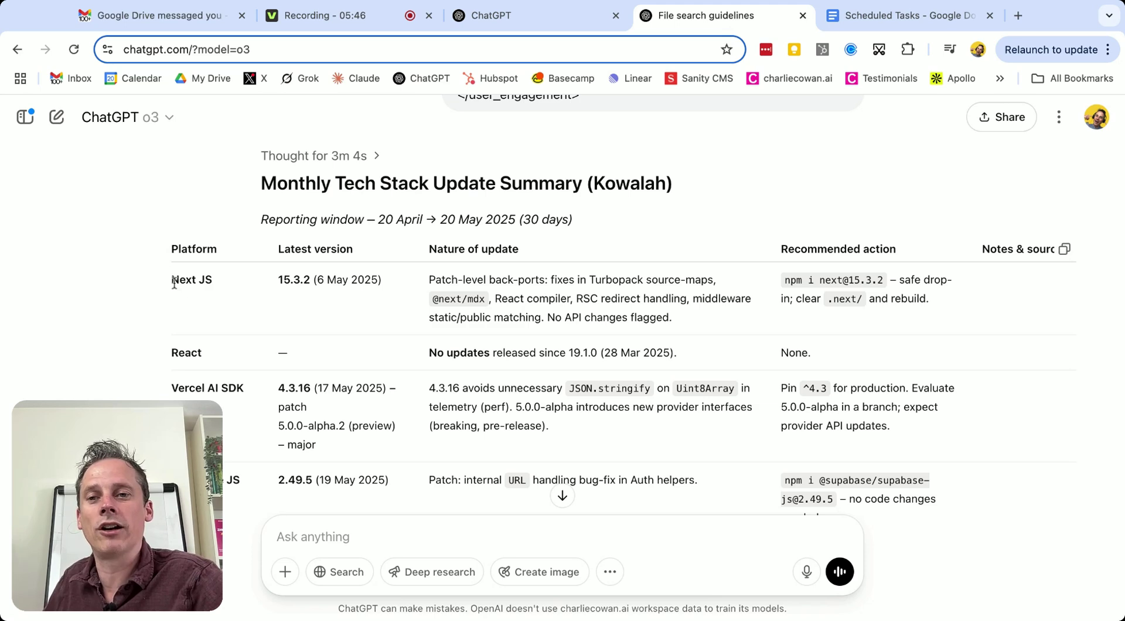
scroll(174, 270, "down", 1)
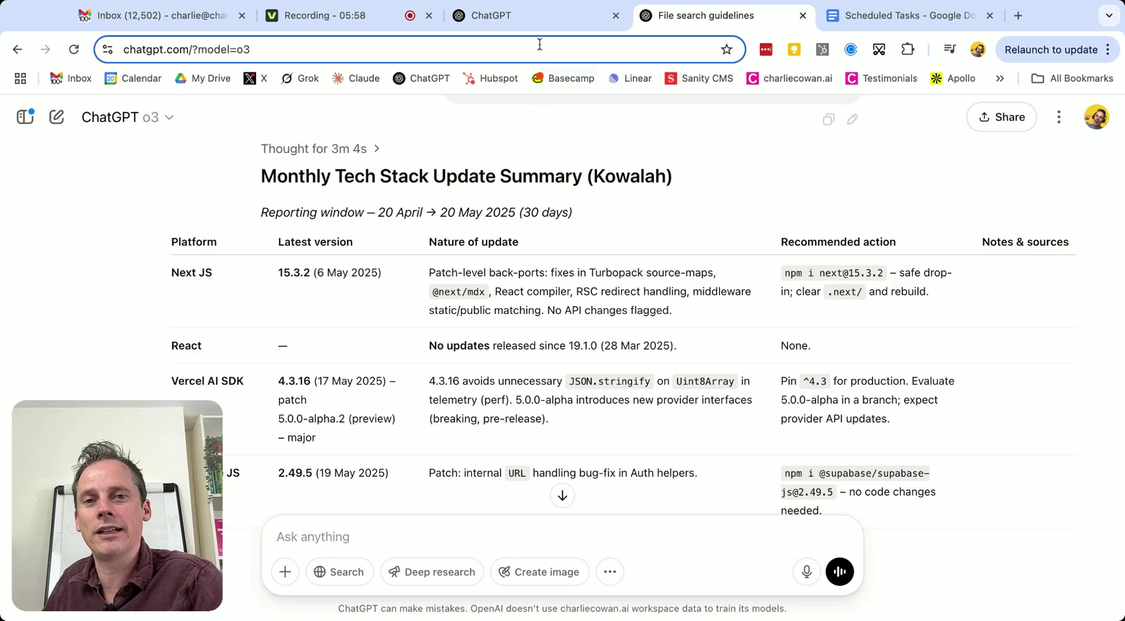
Switch to the Scheduled Tasks document in Google Docs, open Scheduled Task Suggestions, and review the ways to access tasks and the limits.
left_click(879, 19)
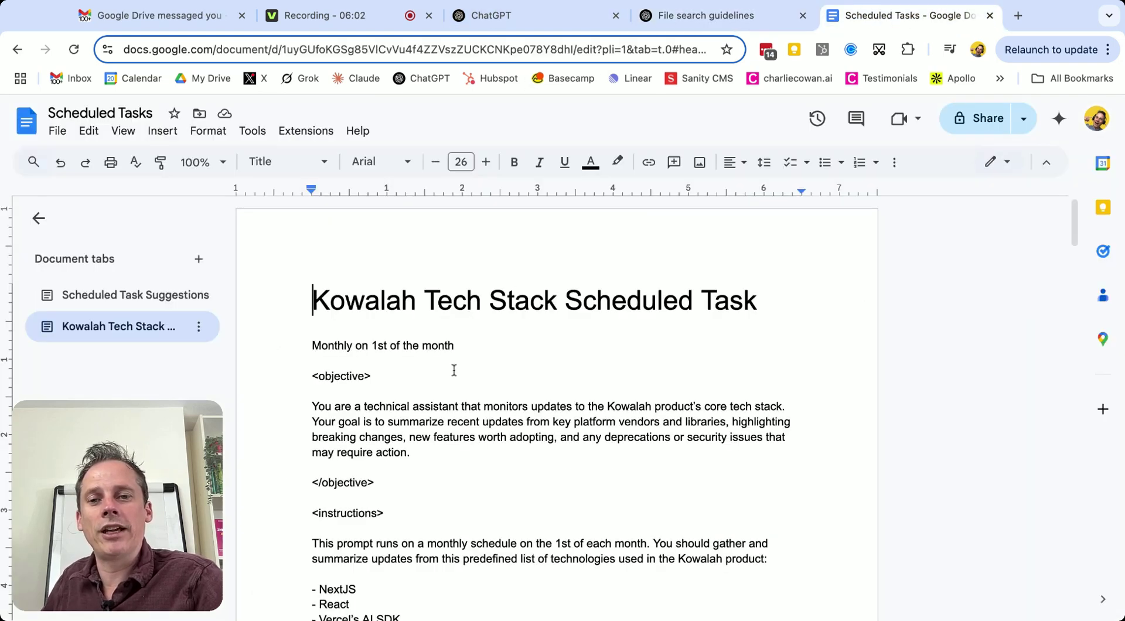
left_click(76, 297)
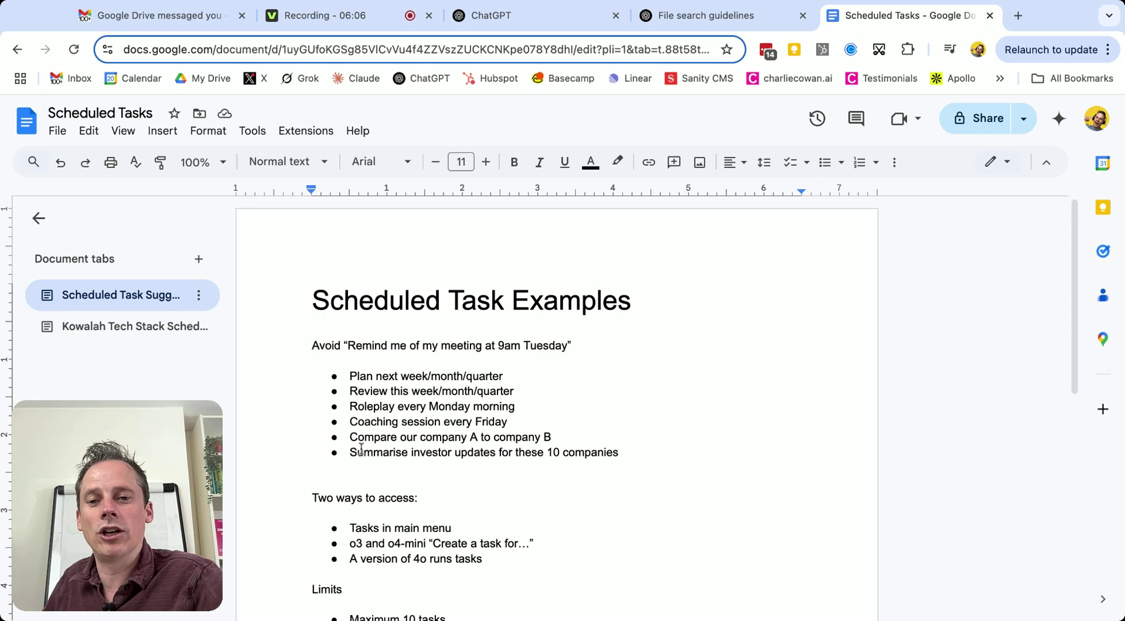
scroll(359, 450, "down", 3)
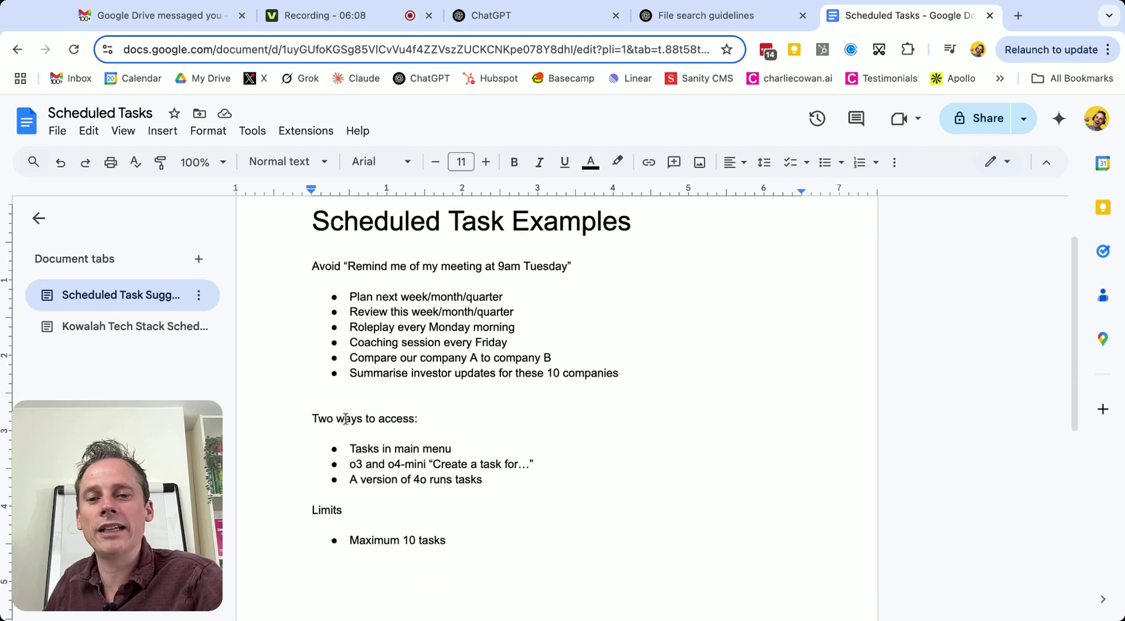
scroll(402, 424, "down", 1)
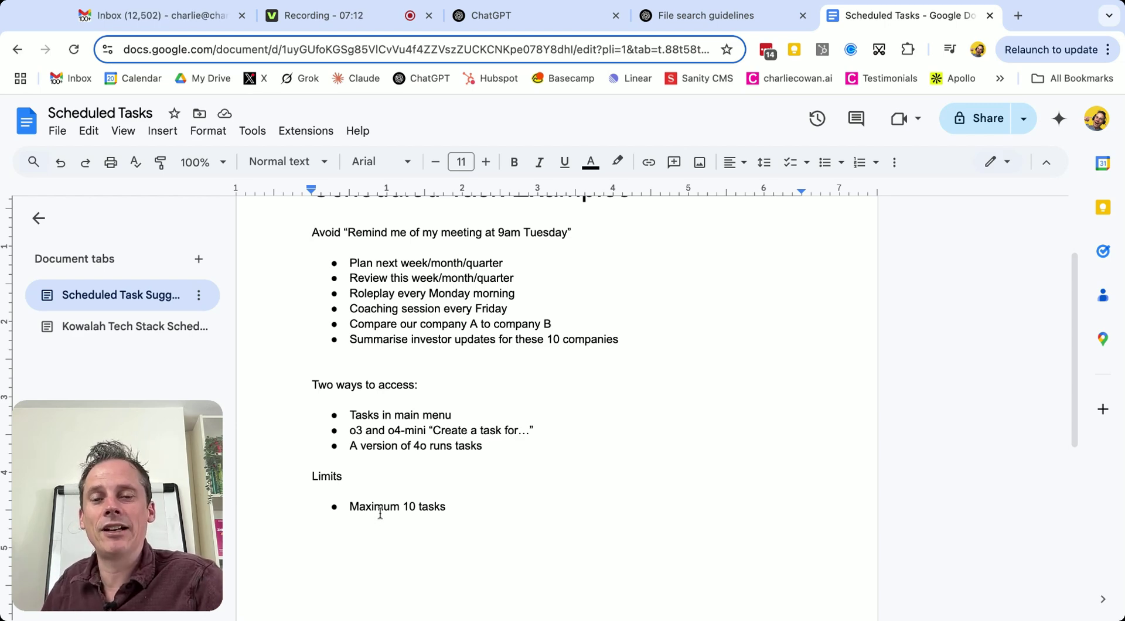
Check the scheduled tasks list in ChatGPT, and return to the Google Docs document to review the Scheduled Task Examples from the beginning.
left_click(555, 12)
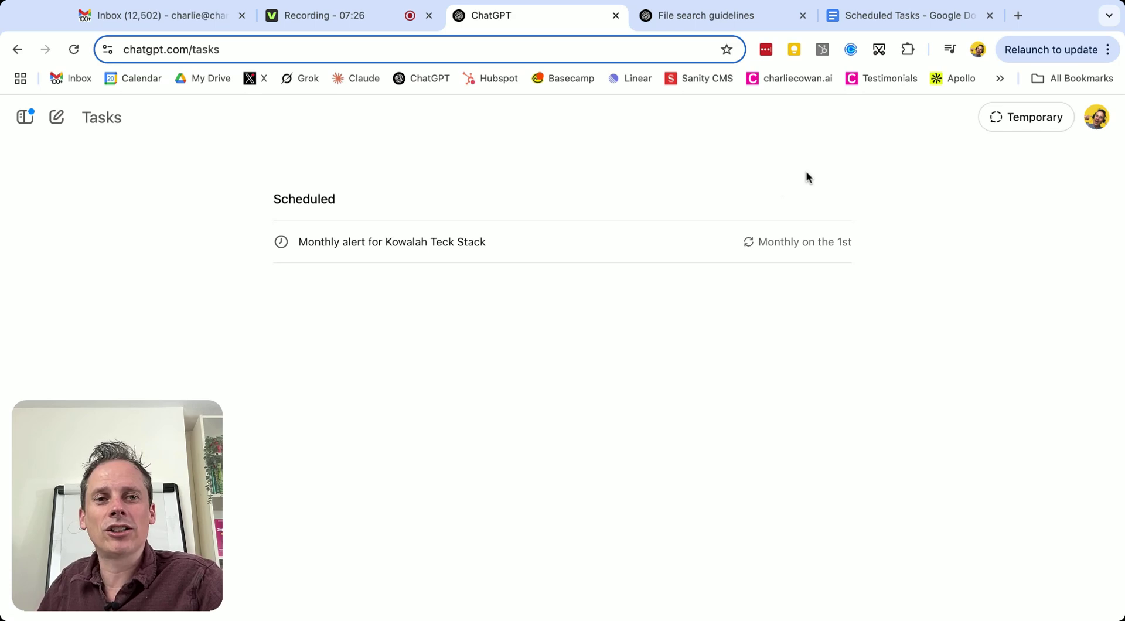
left_click(908, 15)
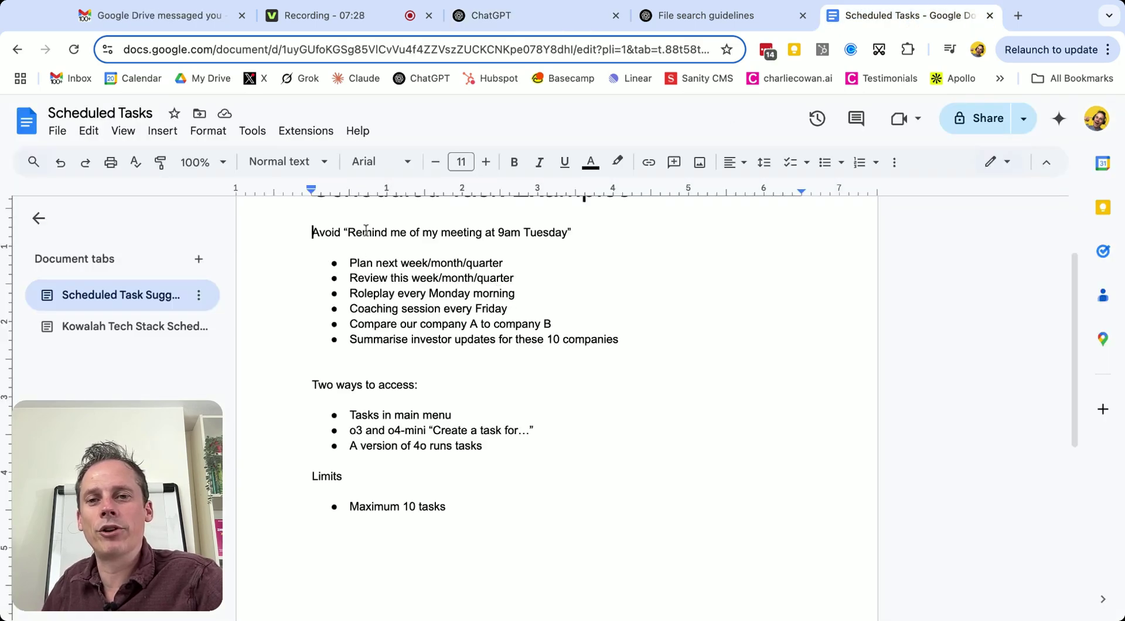
scroll(366, 231, "up", 3)
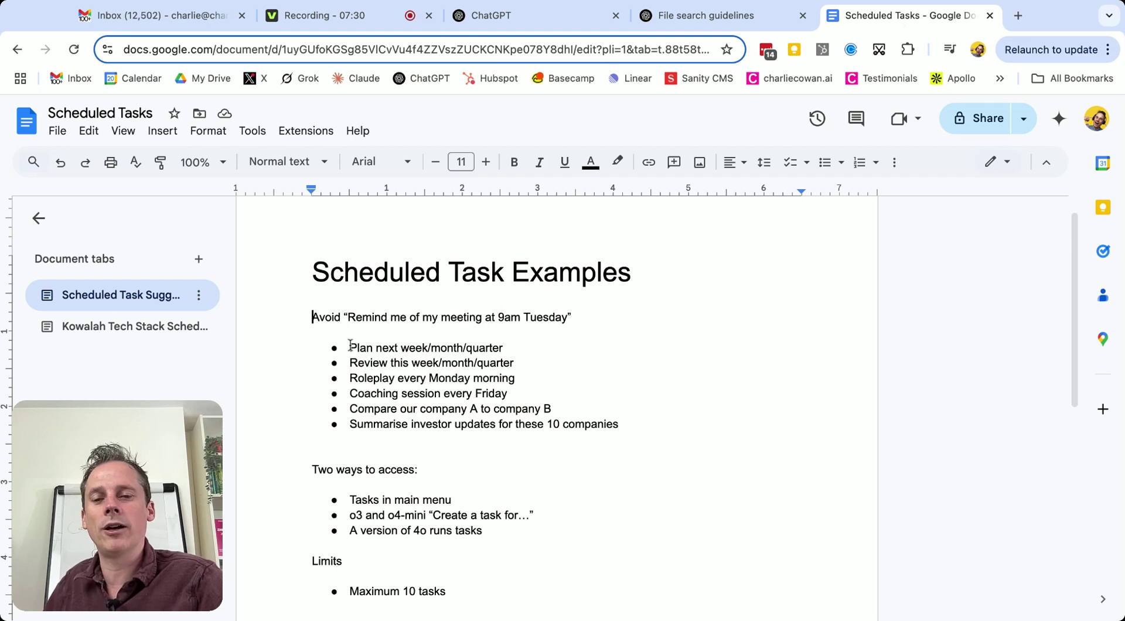